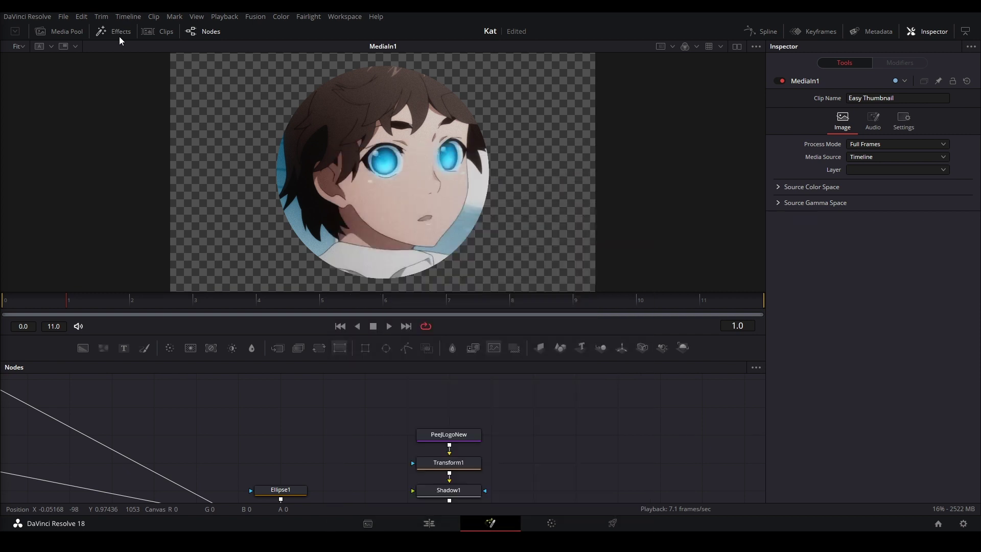
# Browse the Templates category of the Effects library, examining the PJ and other template groups, and close the library
pyautogui.click(107, 30)
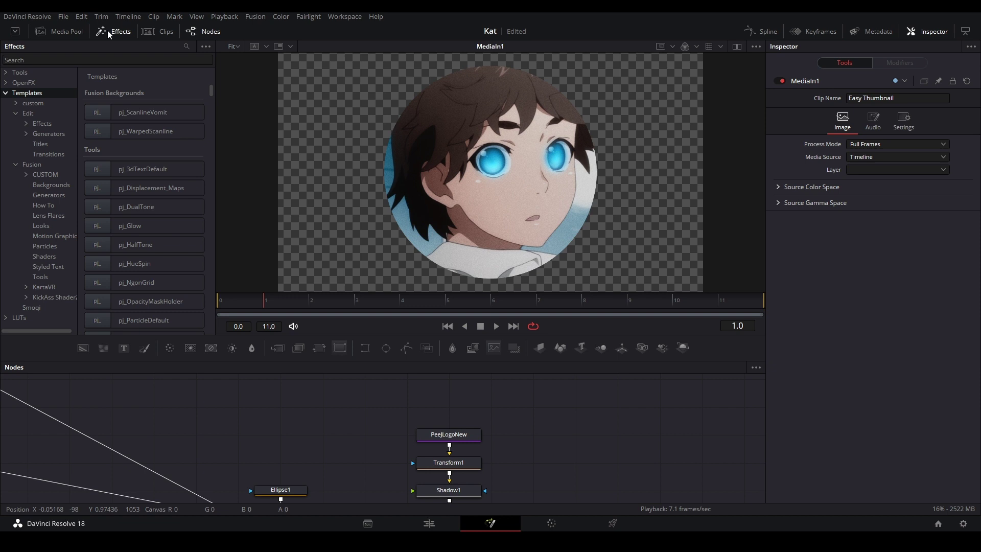
pyautogui.click(25, 90)
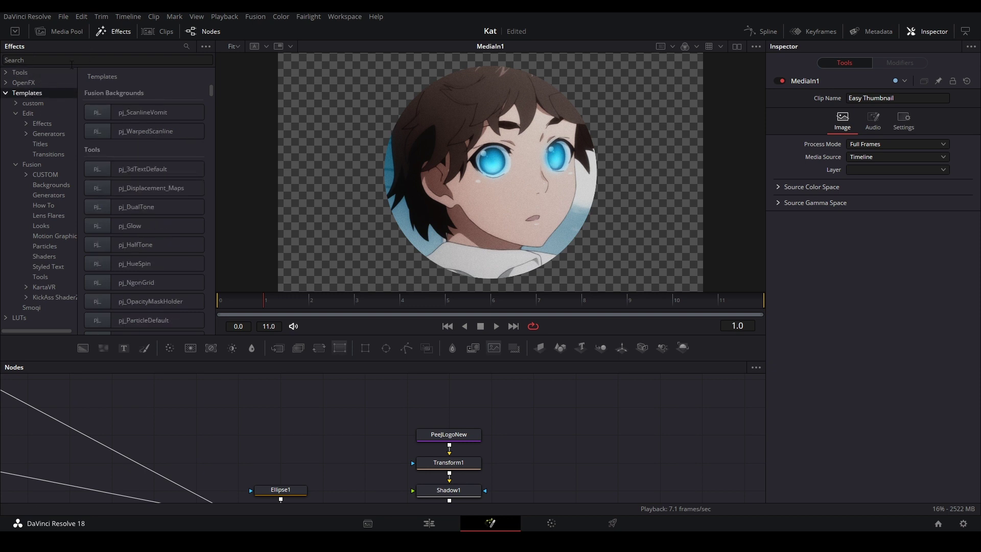
pyautogui.scroll(-8, 127, 226)
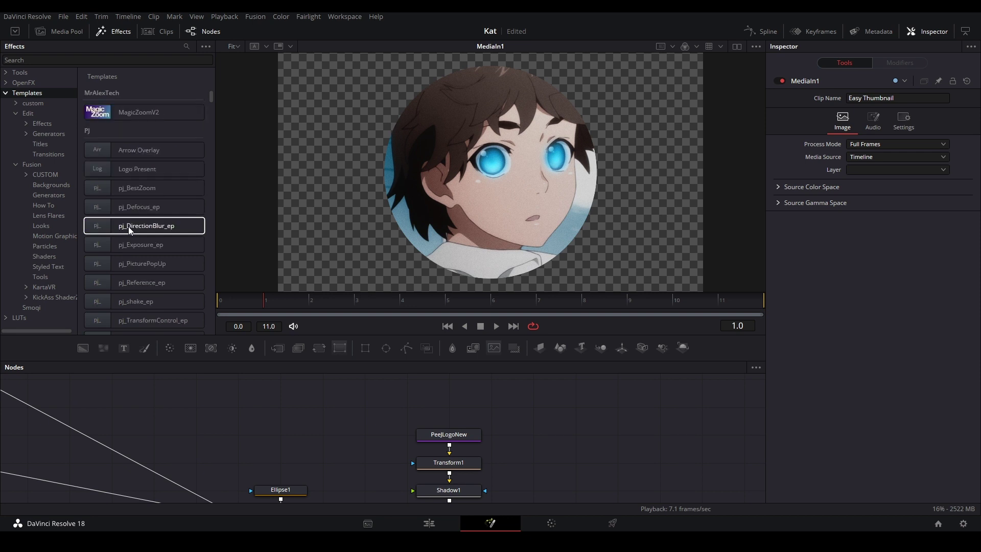
pyautogui.scroll(-2, 128, 226)
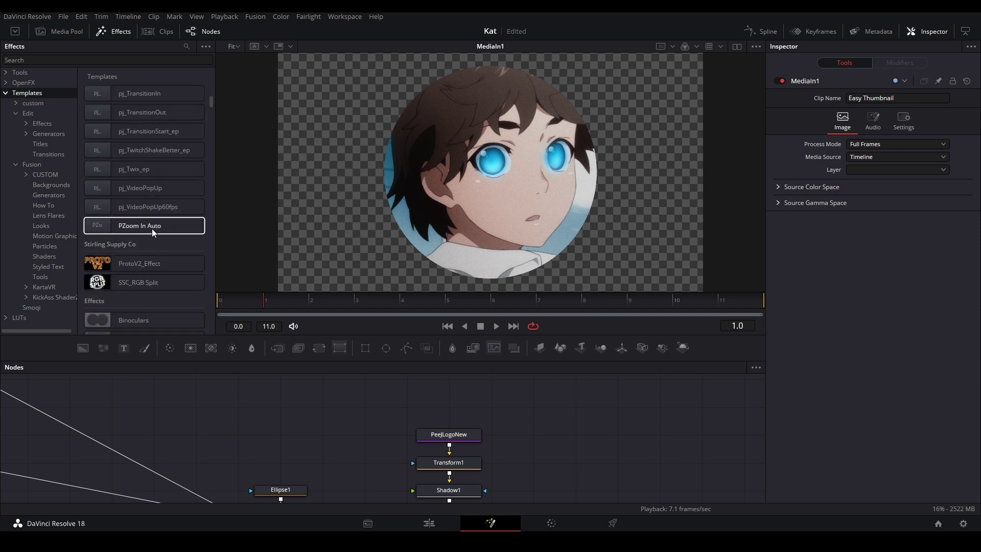
pyautogui.scroll(-3, 152, 225)
pyautogui.scroll(5, 146, 202)
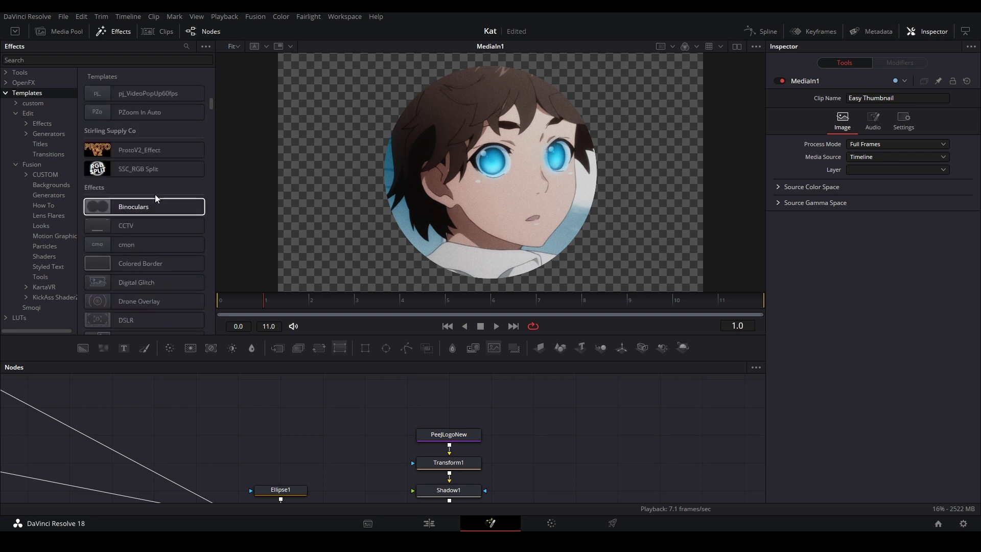
pyautogui.scroll(3, 154, 194)
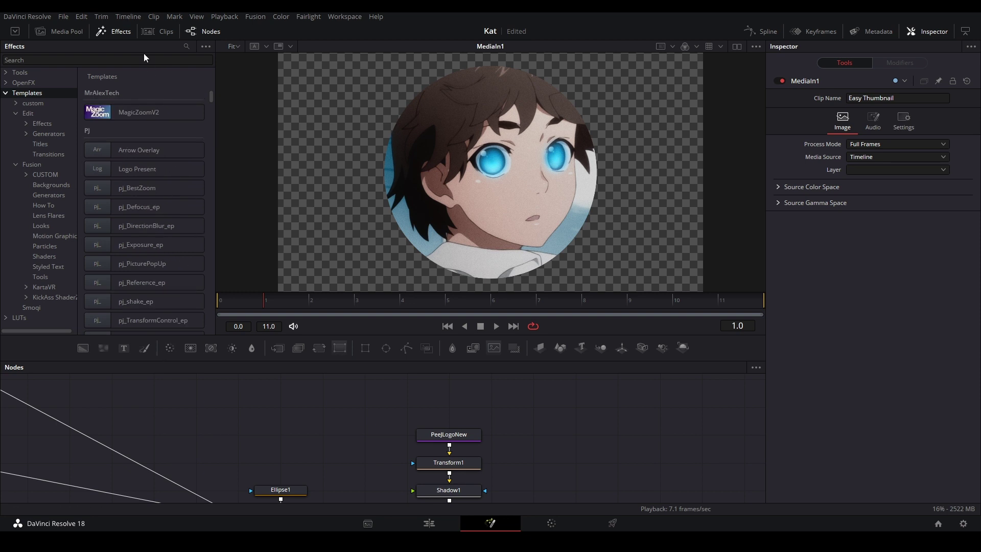
pyautogui.click(128, 31)
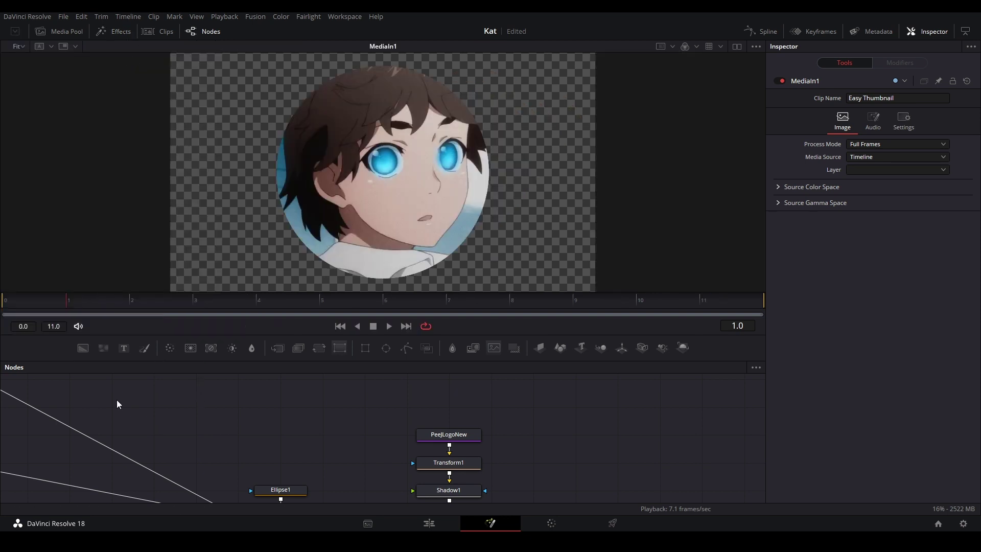
# Display the AlphaEdgeCCv node's output in the viewer, followed by the MediaIn1 source image for comparison
pyautogui.moveTo(117, 404); pyautogui.dragTo(223, 421)
pyautogui.click(51, 400)
pyautogui.press('2')
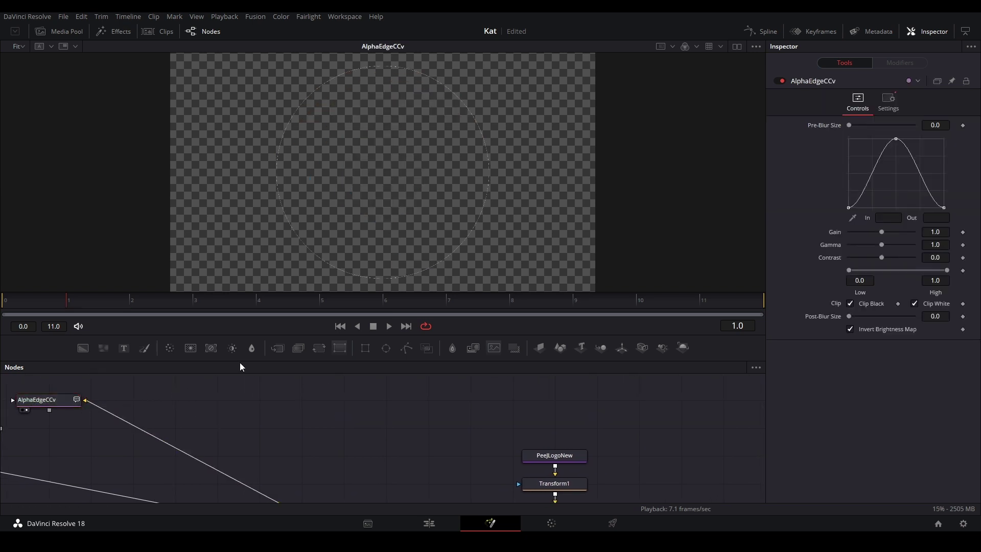
pyautogui.moveTo(324, 466); pyautogui.dragTo(228, 423)
pyautogui.click(306, 488)
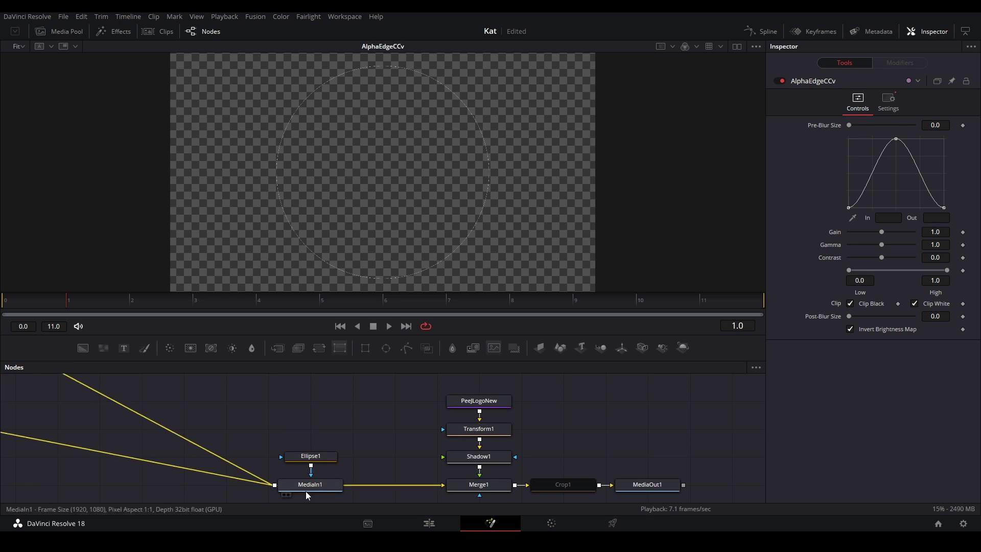
pyautogui.press('1')
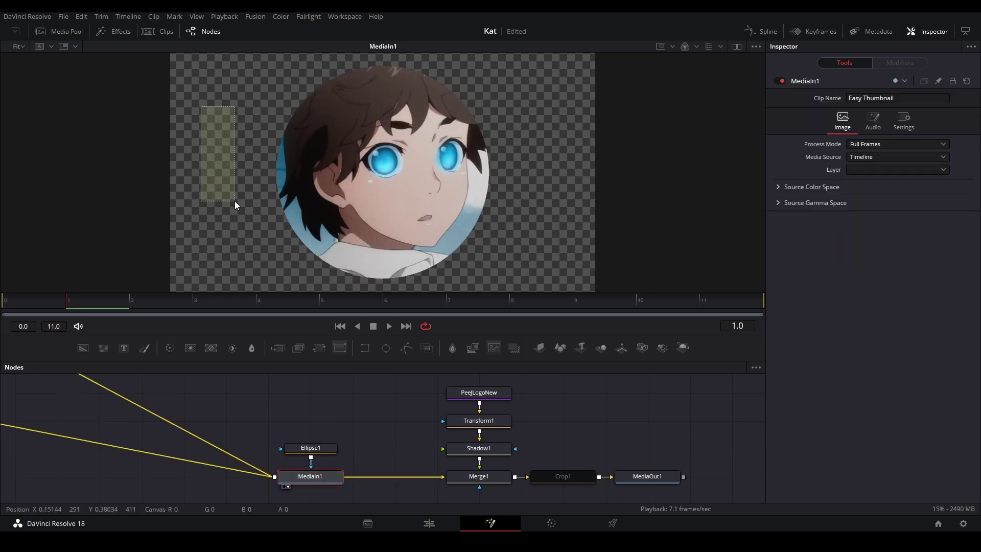
# Display AlphaEdgeCCv, broaden its alpha curve with steep slopes at both ends, and set Post-Blur Size to 0.82 and Pre-Blur Size to 18.5
pyautogui.moveTo(184, 394); pyautogui.dragTo(206, 432)
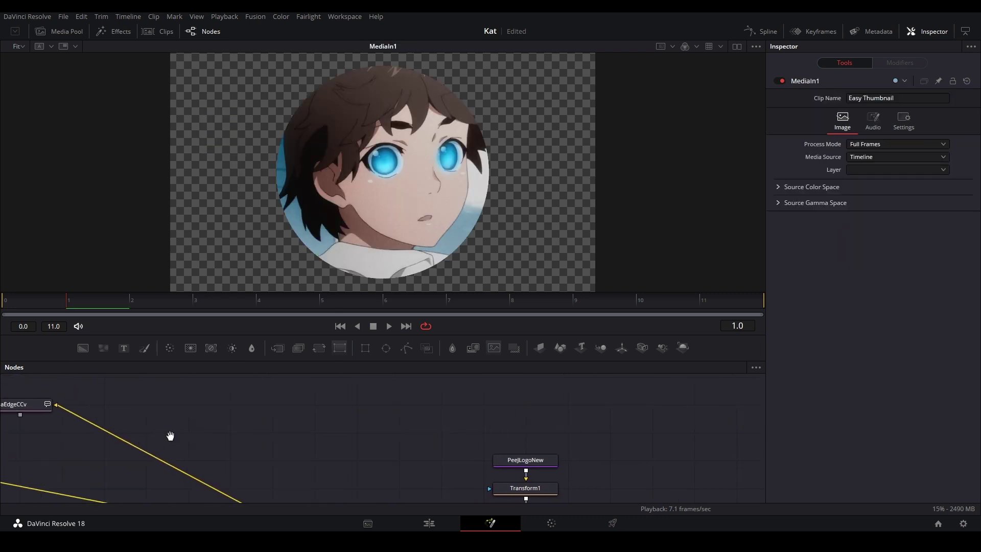
pyautogui.click(26, 402)
pyautogui.press('1')
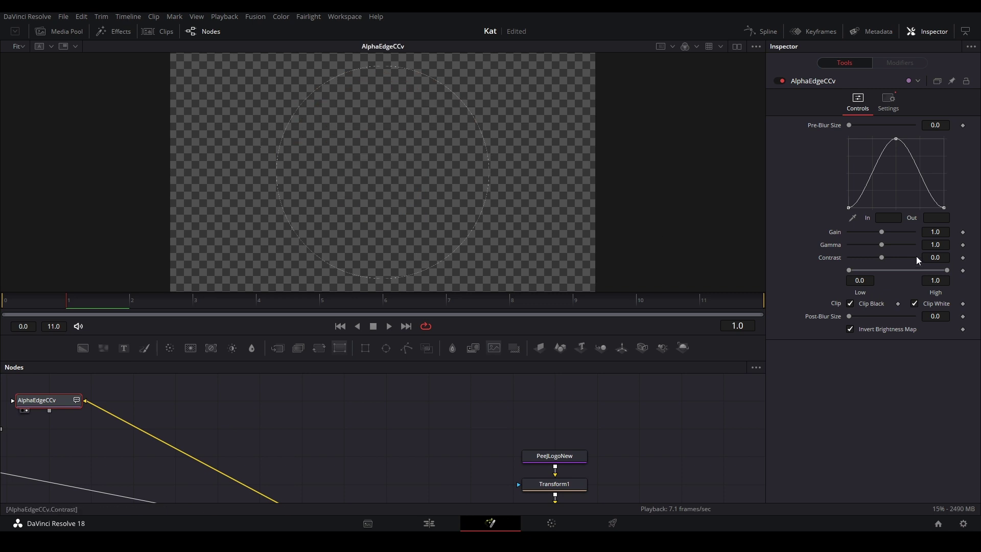
pyautogui.click(864, 207)
pyautogui.moveTo(865, 208); pyautogui.dragTo(849, 140)
pyautogui.moveTo(887, 182); pyautogui.dragTo(970, 231)
pyautogui.moveTo(927, 207); pyautogui.dragTo(943, 153)
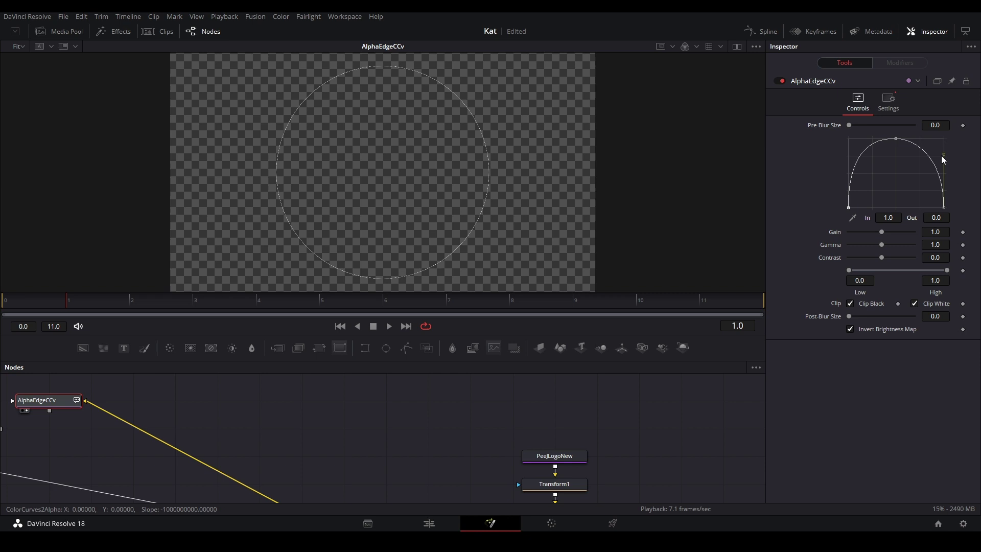
pyautogui.moveTo(940, 316); pyautogui.dragTo(948, 316)
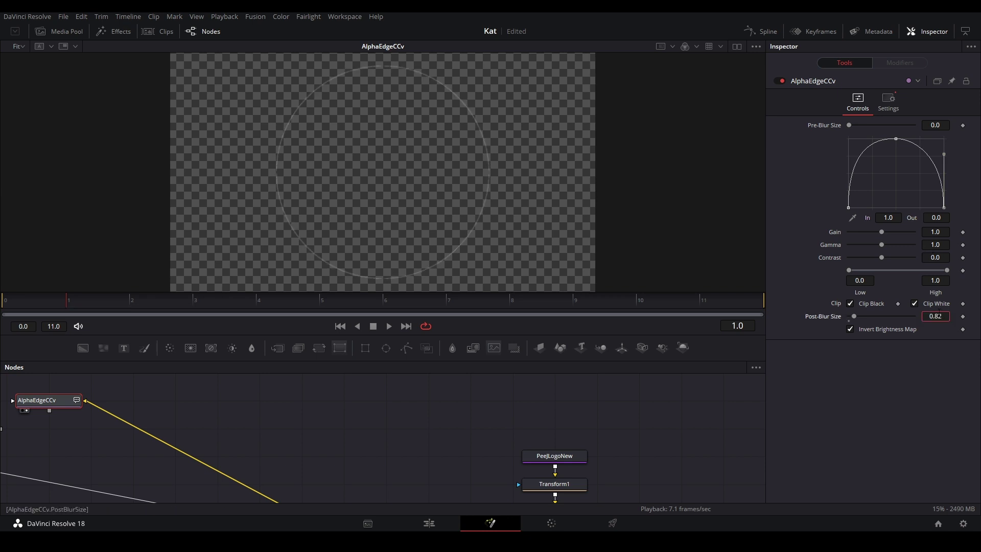
pyautogui.moveTo(935, 125); pyautogui.dragTo(953, 125)
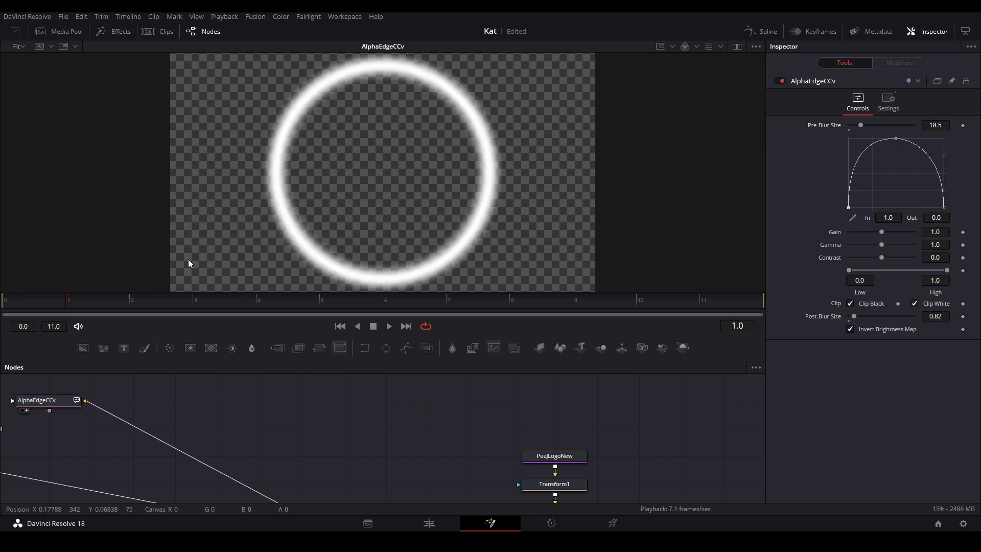
# Display the Paper1 node in the viewer and set its Lift to -0.119
pyautogui.moveTo(298, 381); pyautogui.dragTo(230, 406)
pyautogui.moveTo(103, 401); pyautogui.dragTo(179, 378)
pyautogui.click(78, 400)
pyautogui.press('1')
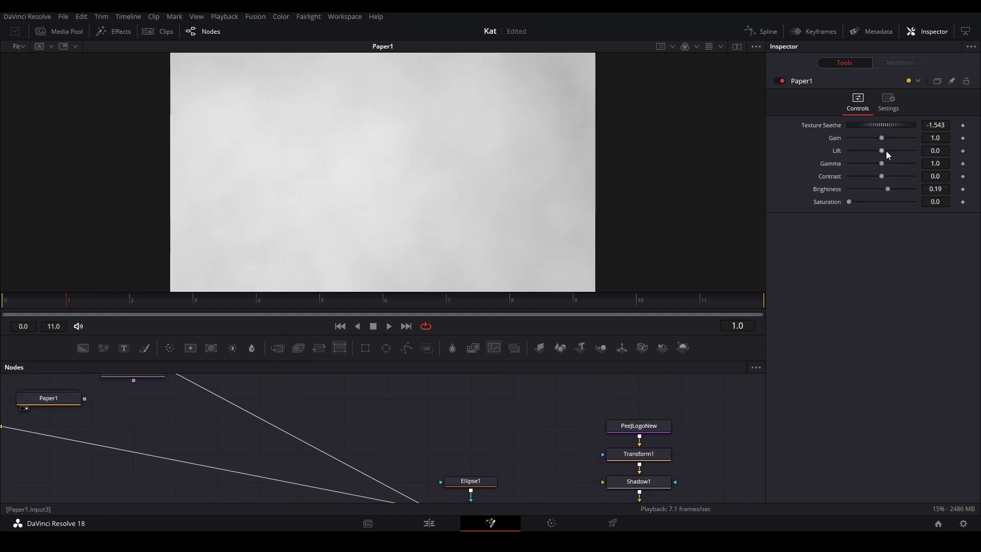
pyautogui.moveTo(925, 151); pyautogui.dragTo(915, 151)
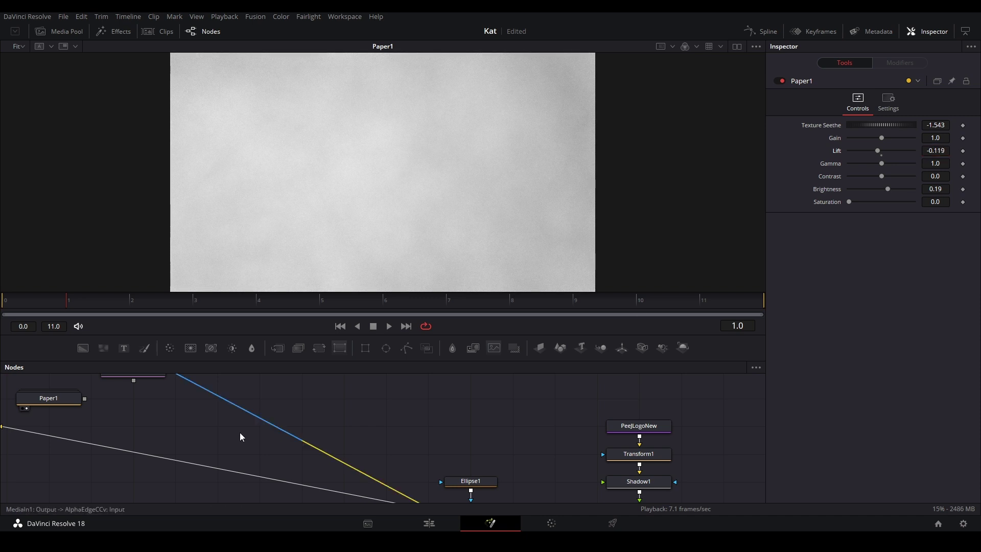
# Add a Background node beside Paper1, display it in the viewer and make its color solid white
pyautogui.moveTo(358, 400); pyautogui.dragTo(347, 397)
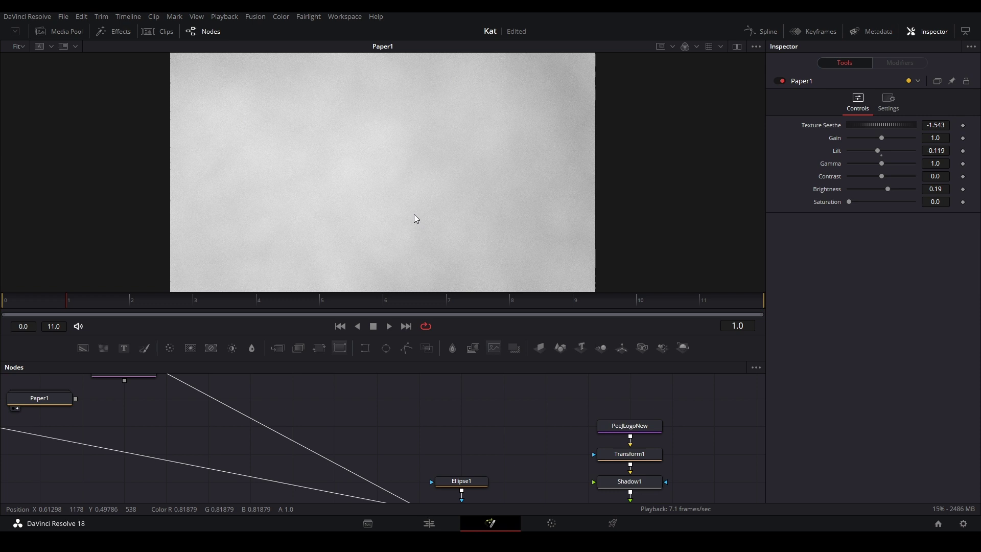
pyautogui.moveTo(85, 347); pyautogui.dragTo(418, 400)
pyautogui.press('2')
pyautogui.click(850, 200)
pyautogui.moveTo(858, 220); pyautogui.dragTo(606, 121)
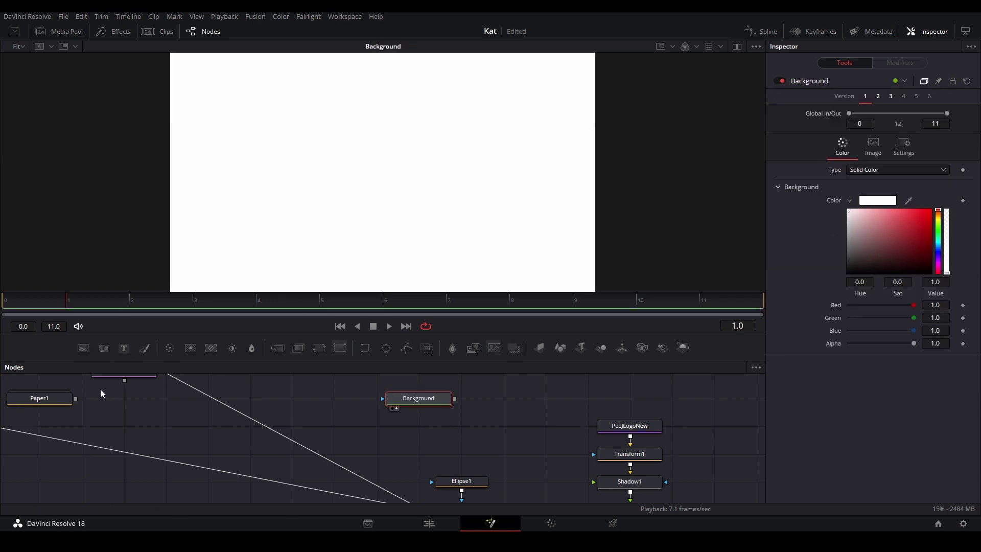
# Display Paper1 again to compare it with the white background, and delete the Background node
pyautogui.click(51, 397)
pyautogui.press('2')
pyautogui.click(429, 396)
pyautogui.press('Delete')
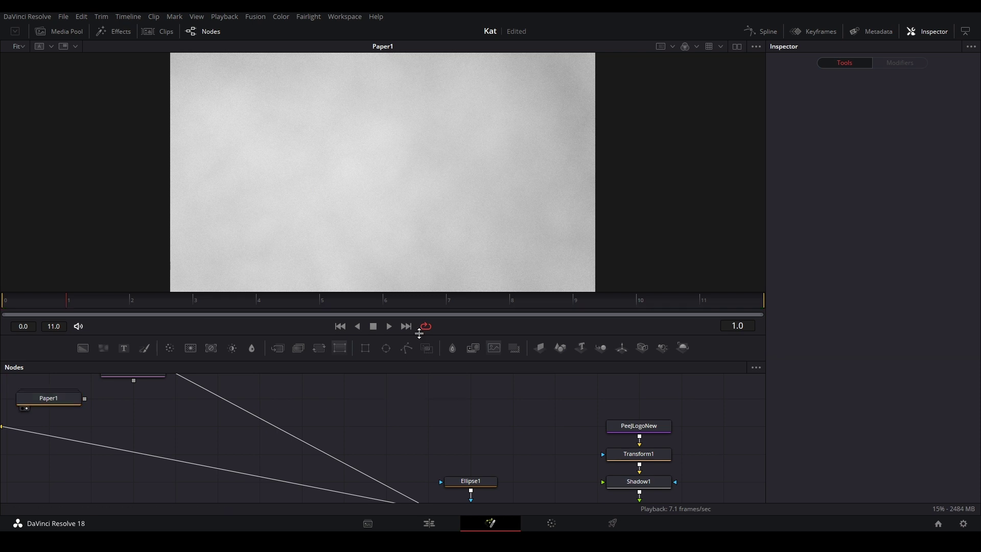
# Display the ChromaticAberration node in the viewer and set its Chromatic Aberration amount to 0.1
pyautogui.moveTo(85, 413); pyautogui.dragTo(164, 393)
pyautogui.click(63, 402)
pyautogui.press('1')
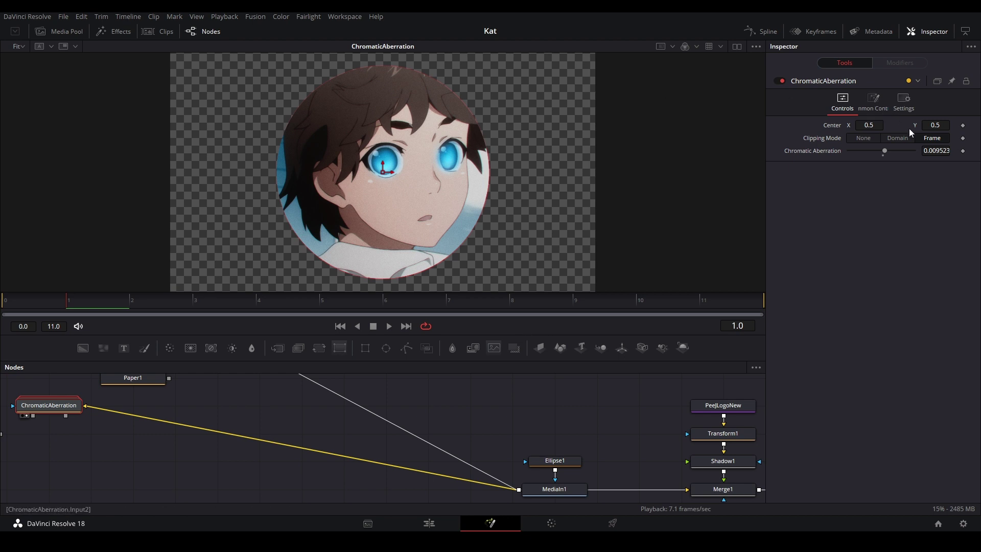
pyautogui.moveTo(930, 151); pyautogui.dragTo(973, 150)
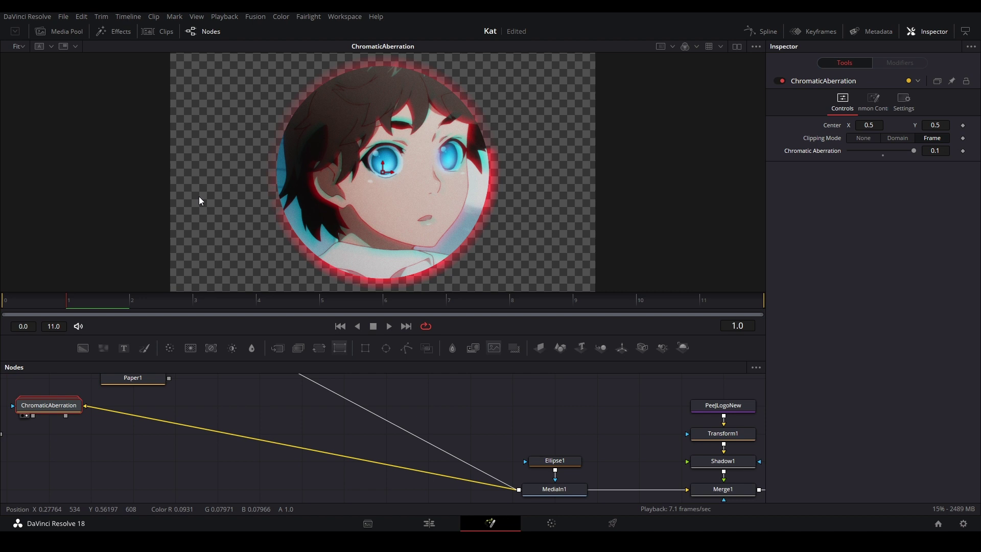
# Add a Prism Blur node fed by MediaIn1, display it, and raise its Aberration Strength to 1.0
pyautogui.click(101, 447)
pyautogui.hotkey('shift', 'space')
pyautogui.write('prism')
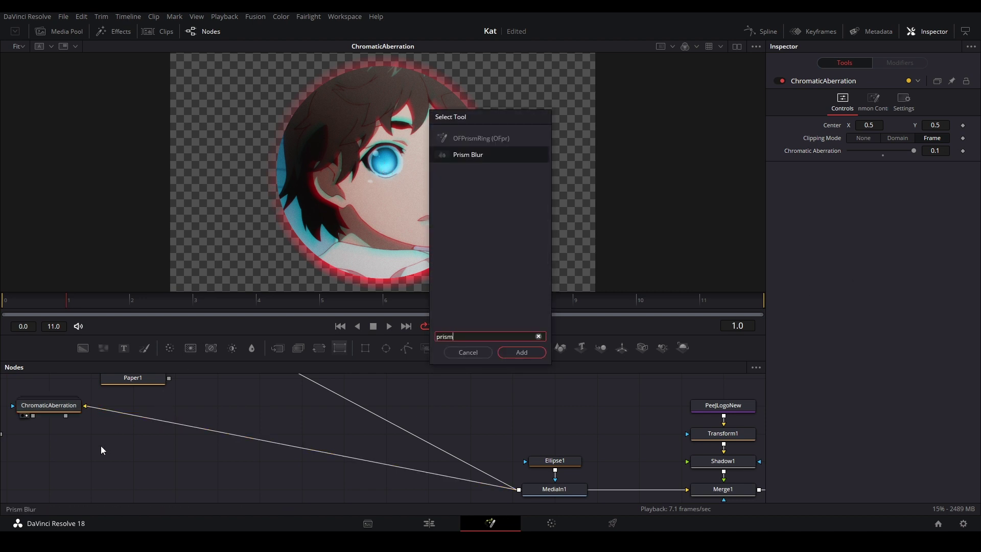
pyautogui.press('Return')
pyautogui.moveTo(517, 491); pyautogui.dragTo(392, 289)
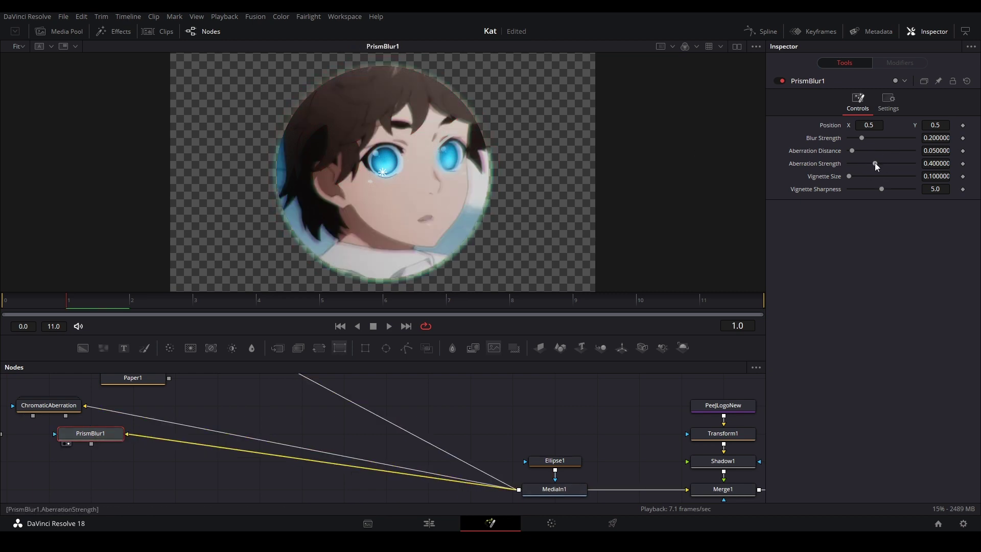
pyautogui.moveTo(874, 163); pyautogui.dragTo(906, 165)
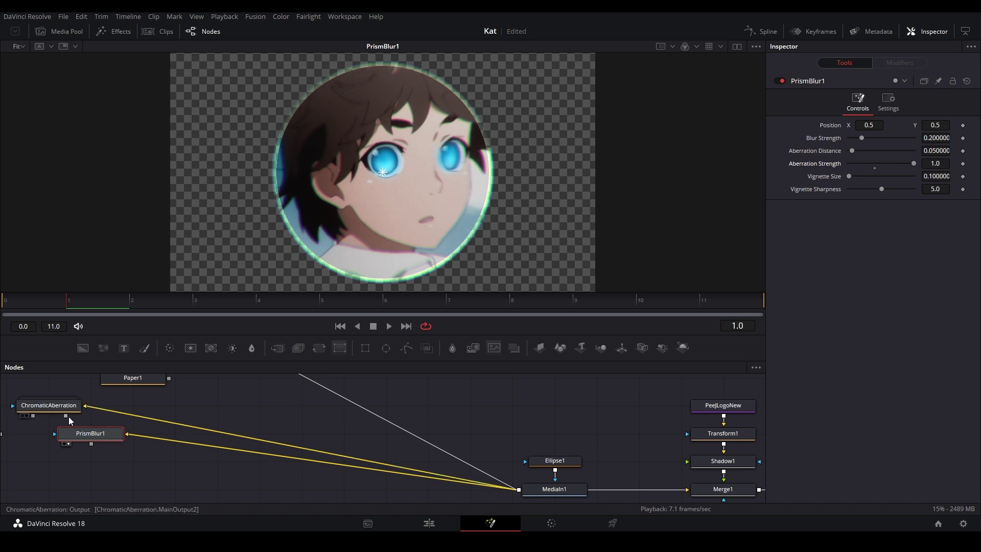
# Display ChromaticAberration to compare it with the prism blur, and delete the PrismBlur1 node
pyautogui.moveTo(66, 409); pyautogui.dragTo(210, 203)
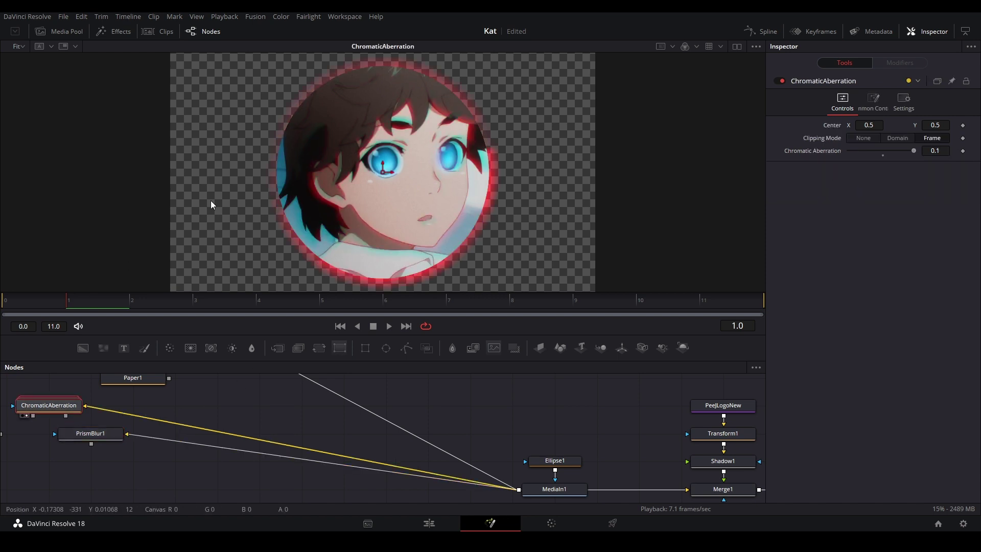
pyautogui.click(90, 437)
pyautogui.press('Delete')
# Display the NoiseGradient node's version 1 in the viewer and examine its noise at frame 5
pyautogui.moveTo(142, 418); pyautogui.dragTo(204, 409)
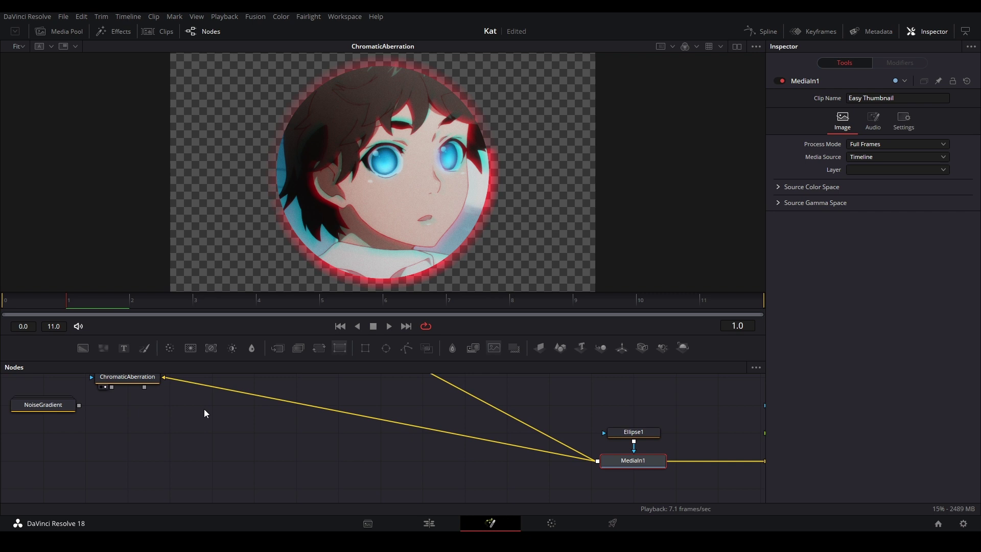
pyautogui.click(49, 410)
pyautogui.press('2')
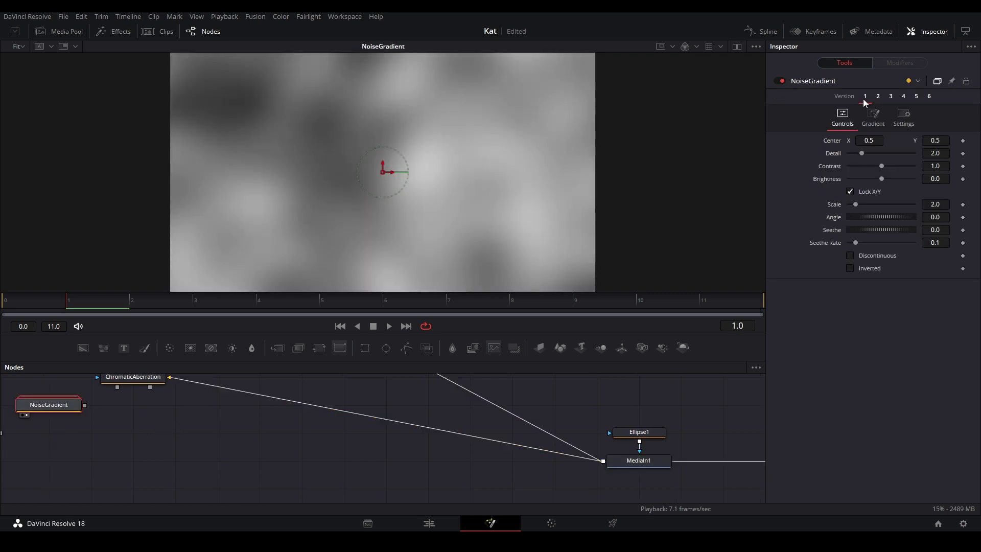
pyautogui.click(329, 295)
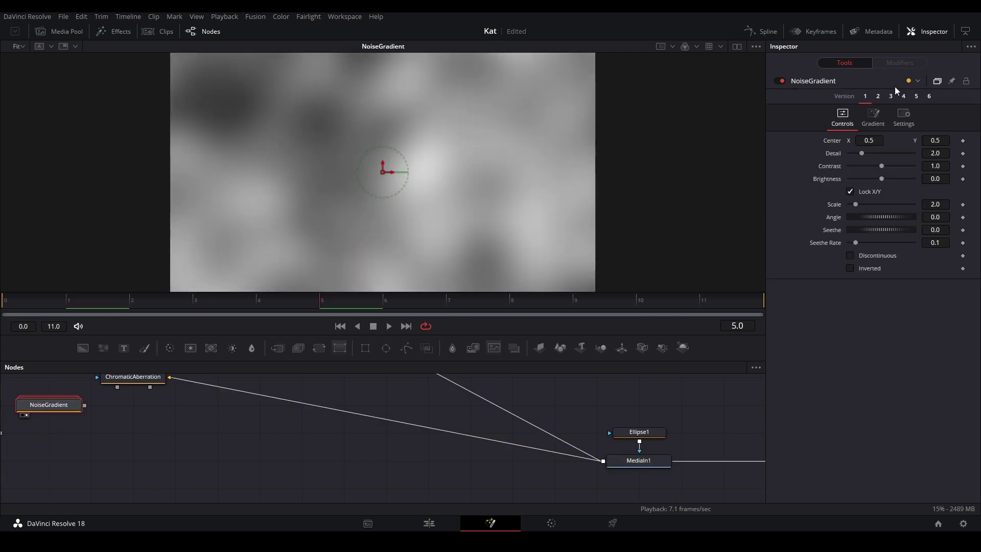
# Switch NoiseGradient through versions 2 to 6 in order, examining each preset's look and how version 2 changes over time
pyautogui.click(879, 96)
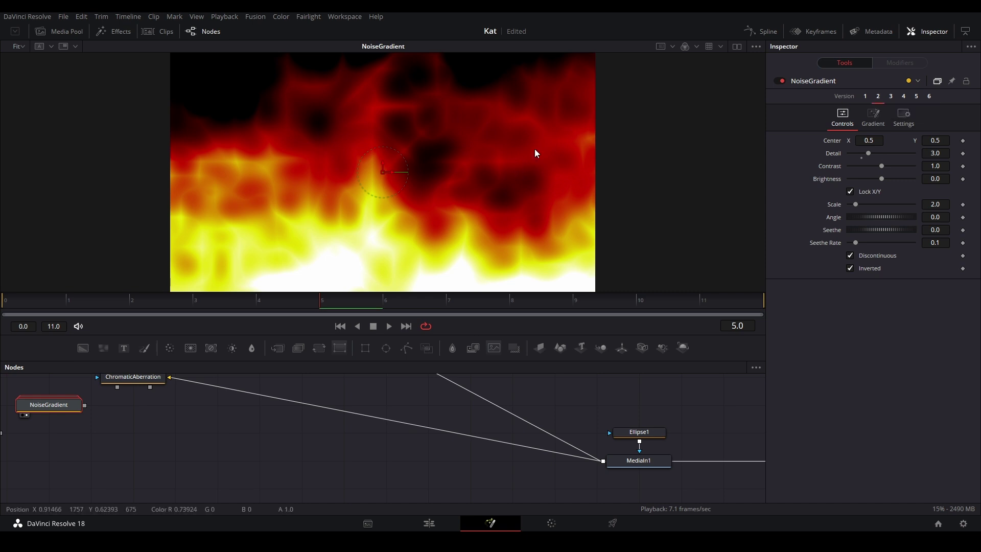
pyautogui.click(147, 300)
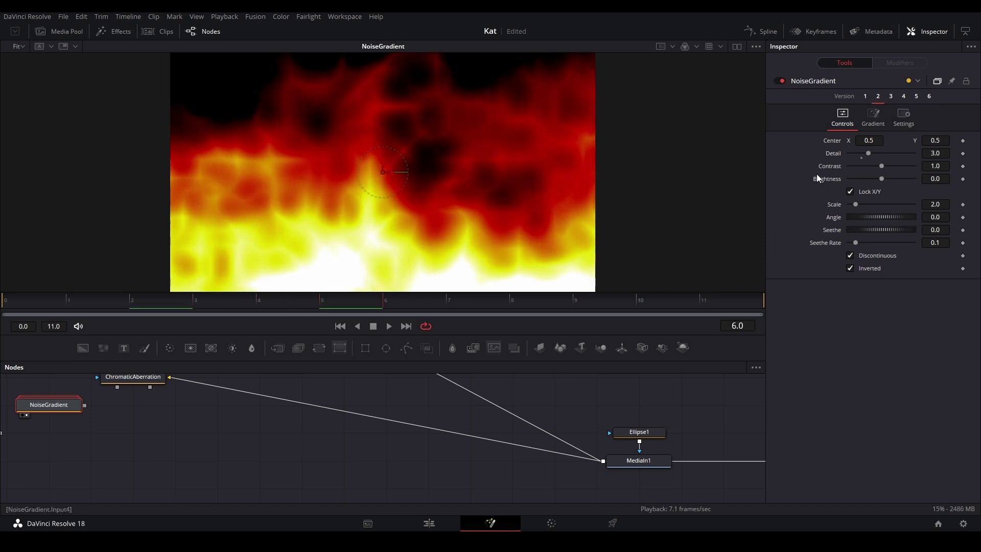
pyautogui.click(890, 96)
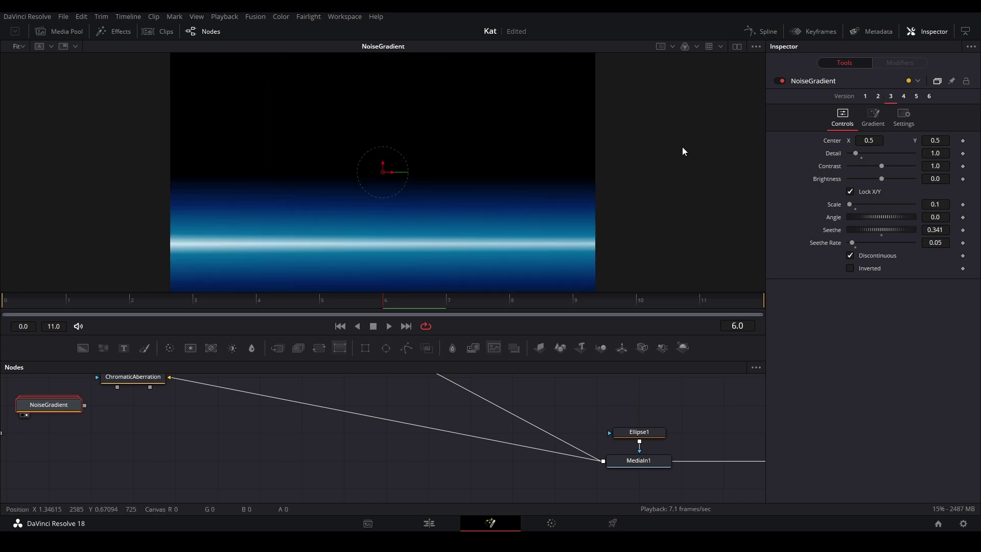
pyautogui.click(903, 97)
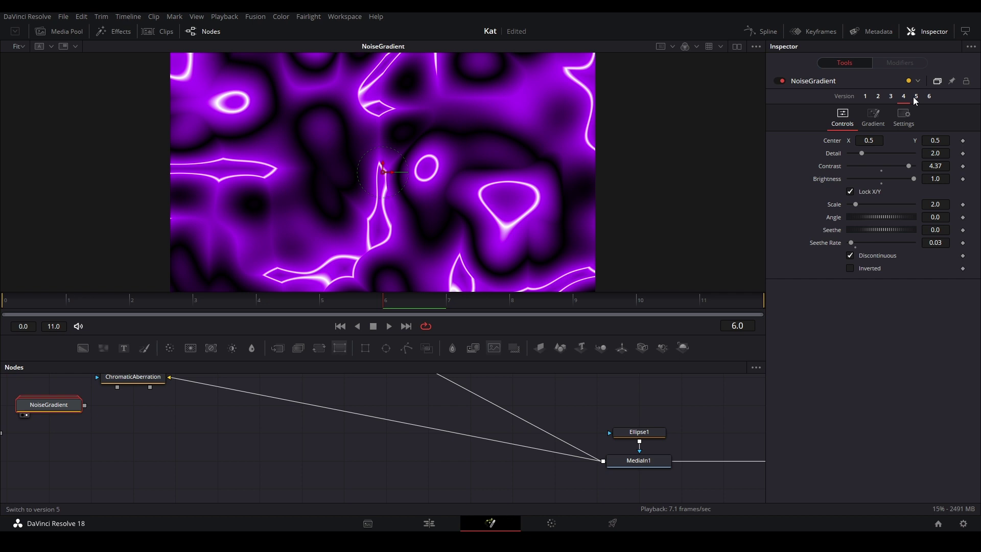
pyautogui.click(914, 96)
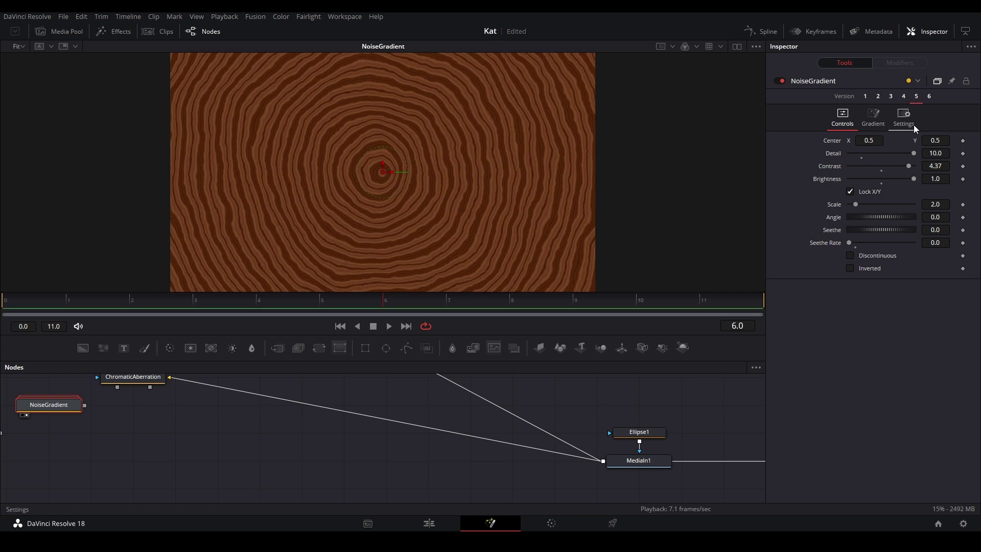
pyautogui.click(928, 97)
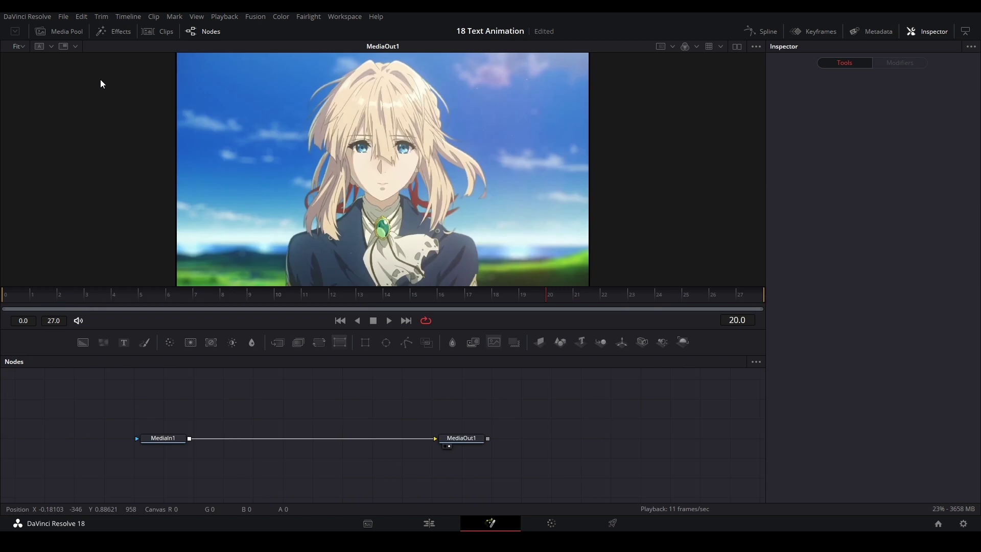
# Find the Posterize template in the effects library and insert it between MediaIn1 and MediaOut1
pyautogui.click(106, 30)
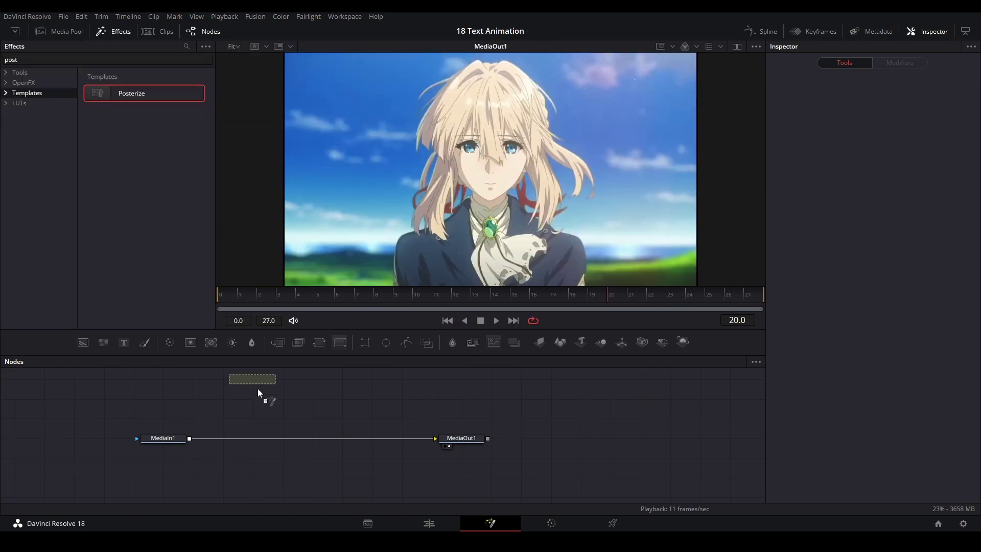
pyautogui.moveTo(248, 430); pyautogui.dragTo(257, 437)
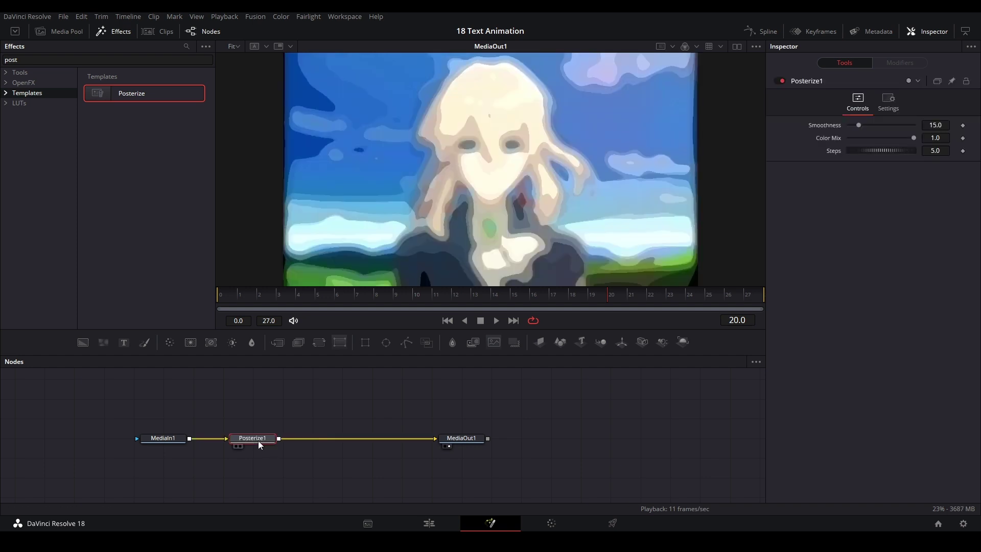
pyautogui.click(294, 419)
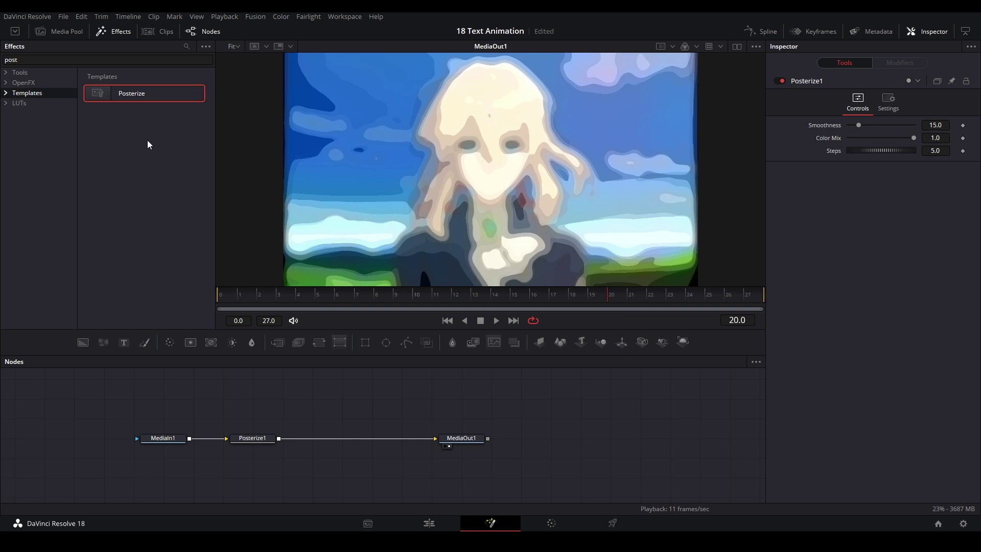
# Detach Posterize1 from the media chain, add a FastNoise node feeding it, and display the posterized noise
pyautogui.scroll(3, 283, 411)
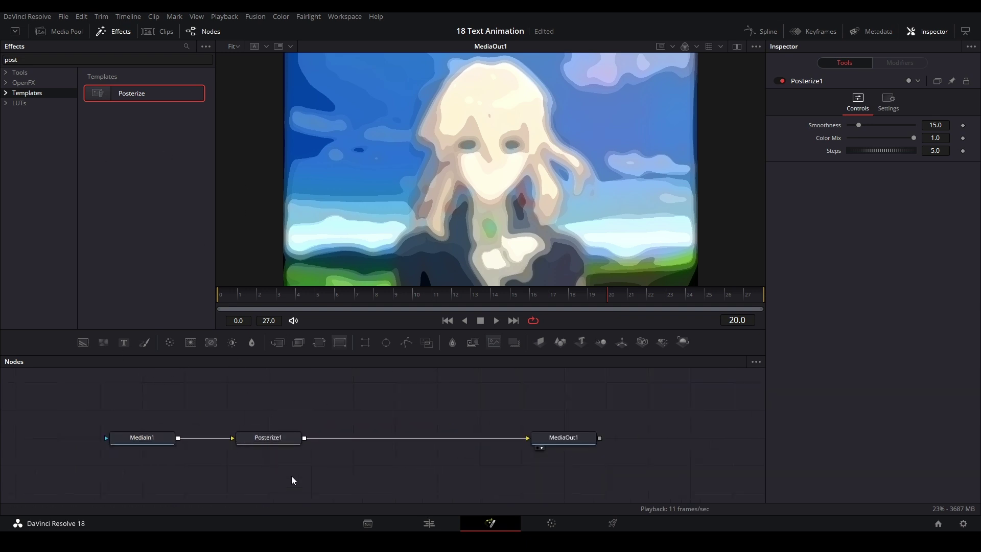
pyautogui.moveTo(268, 437); pyautogui.dragTo(306, 409)
pyautogui.moveTo(103, 342); pyautogui.dragTo(211, 420)
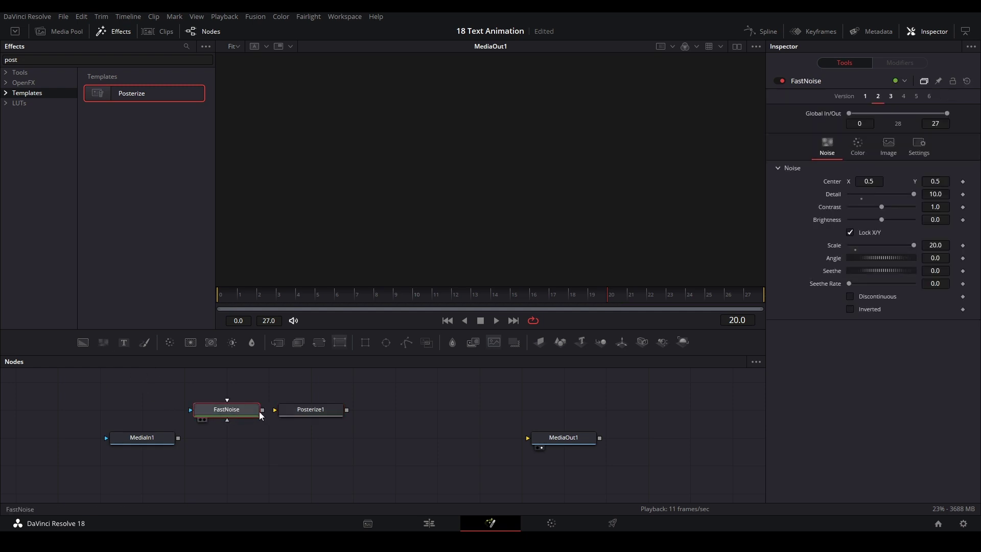
pyautogui.press('1')
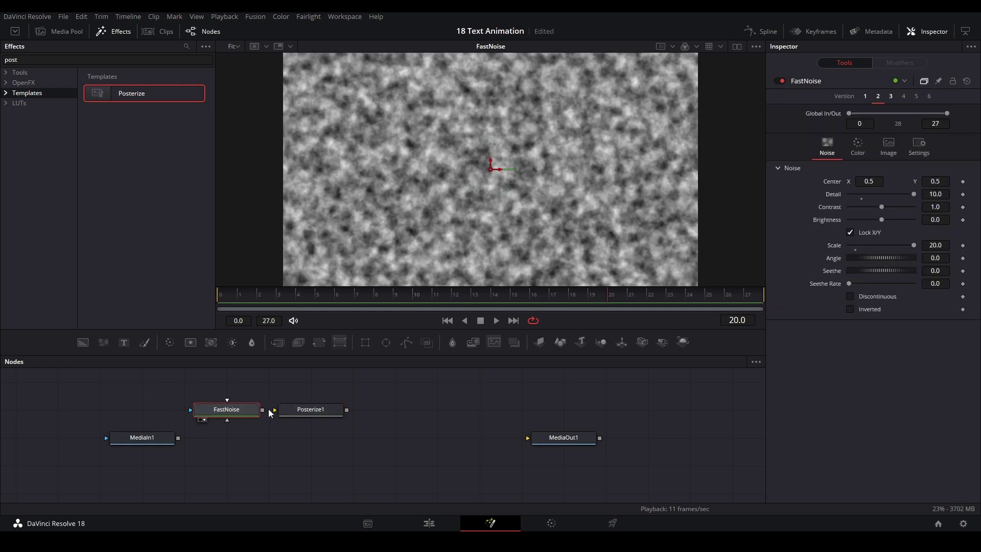
pyautogui.moveTo(262, 410); pyautogui.dragTo(287, 409)
pyautogui.click(296, 410)
pyautogui.press('1')
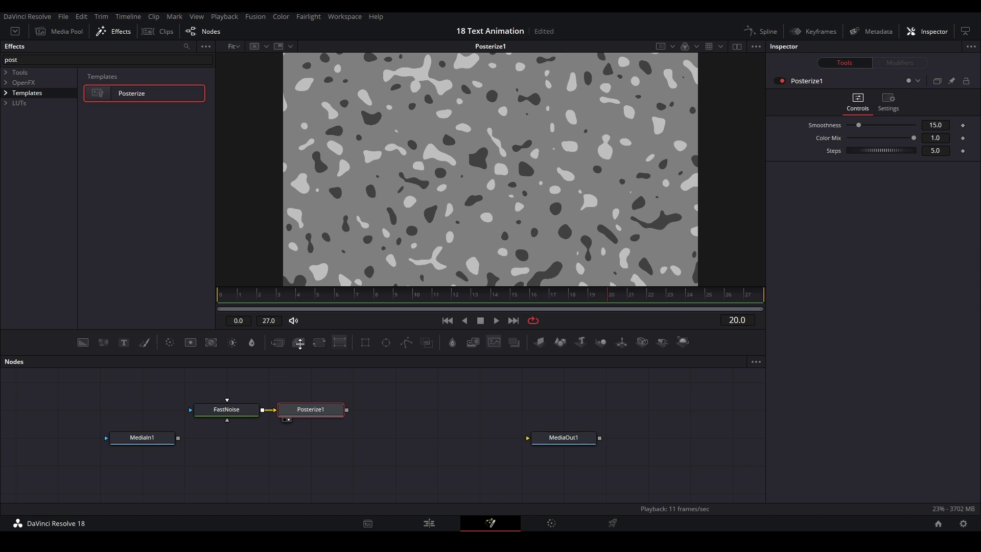
# Lower FastNoise's Scale to about 4.41 and add an Edge Detect node after Posterize1
pyautogui.click(226, 409)
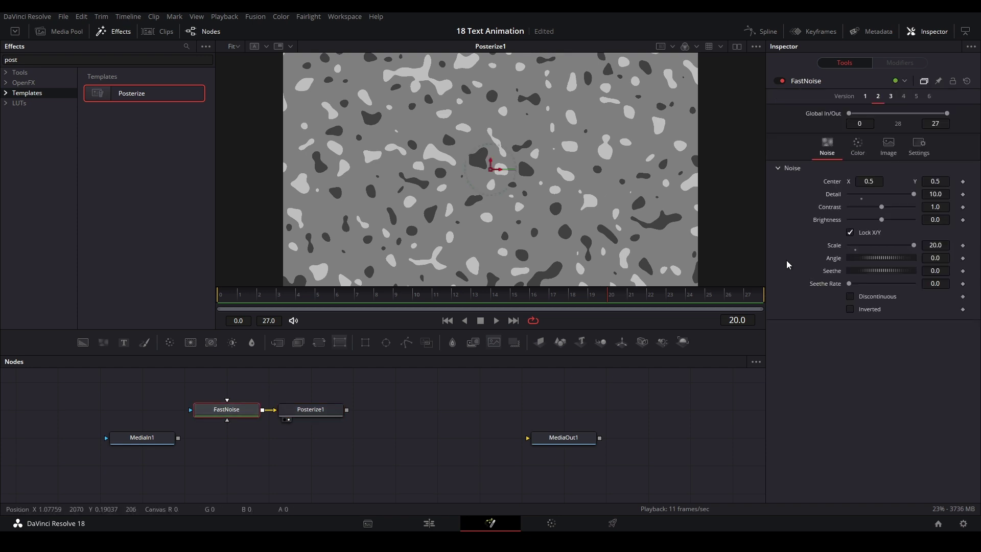
pyautogui.moveTo(910, 246); pyautogui.dragTo(859, 243)
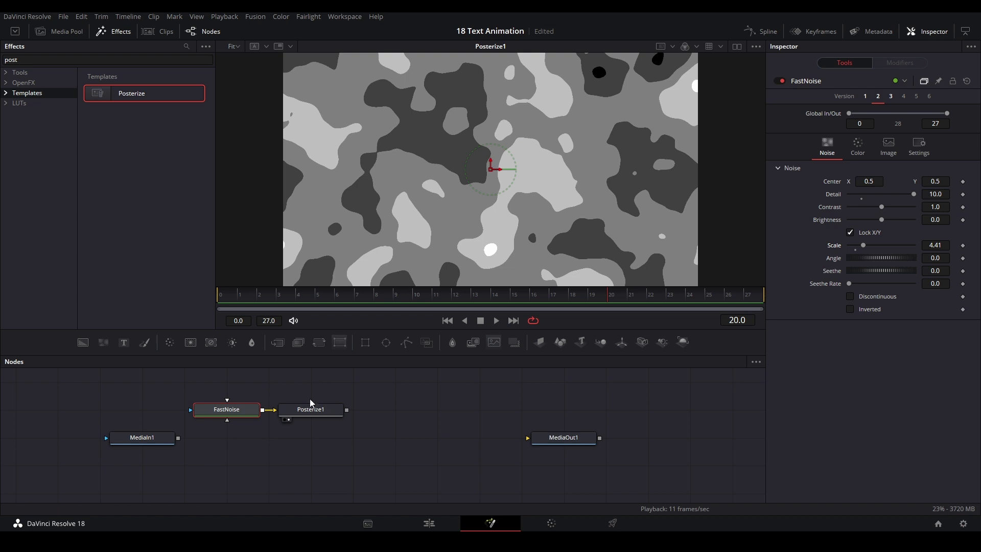
pyautogui.click(319, 413)
pyautogui.hotkey('shift', 'space')
pyautogui.write('edge')
pyautogui.press('Return')
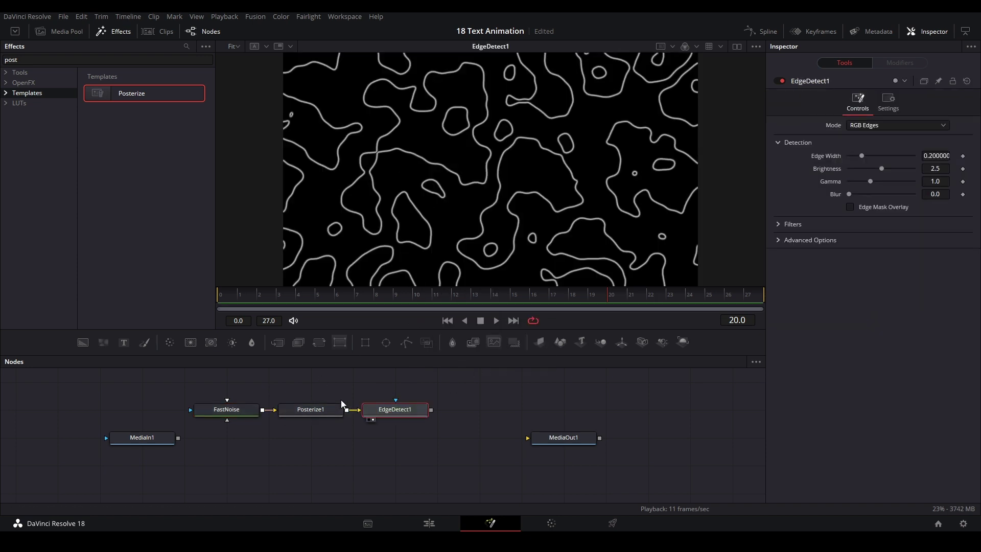
# Raise FastNoise's Contrast to 5.0 and examine the resulting contour lines without the on-screen controls
pyautogui.click(238, 408)
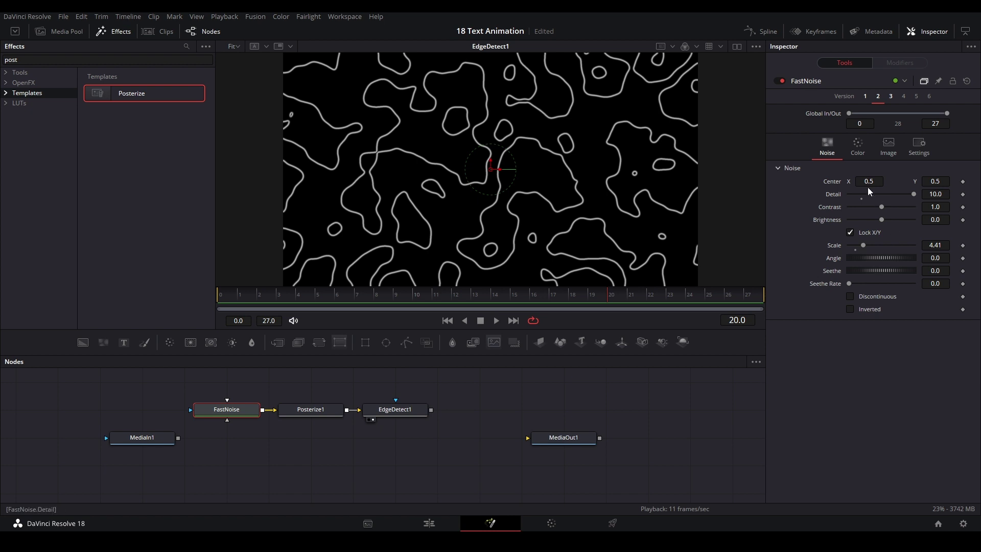
pyautogui.moveTo(885, 208); pyautogui.dragTo(921, 216)
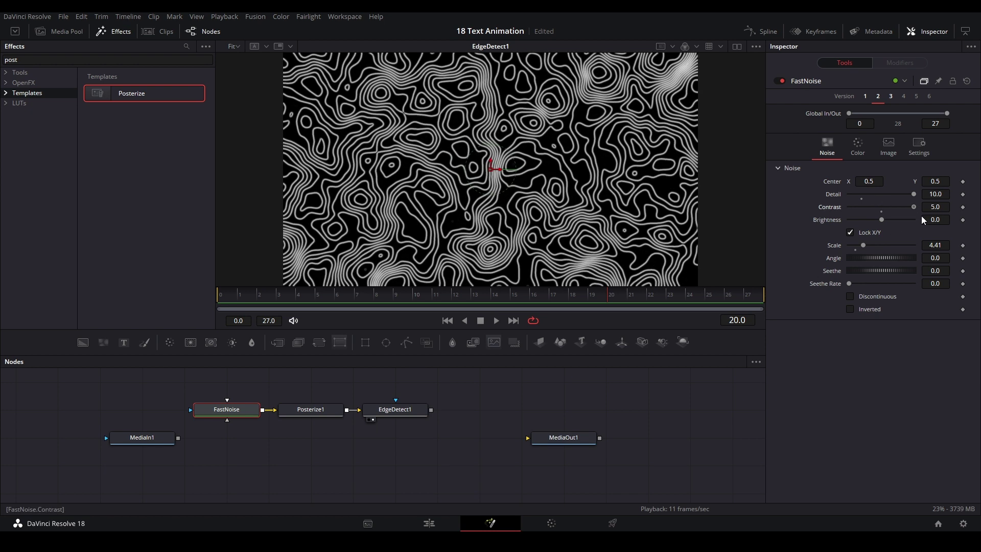
pyautogui.click(495, 420)
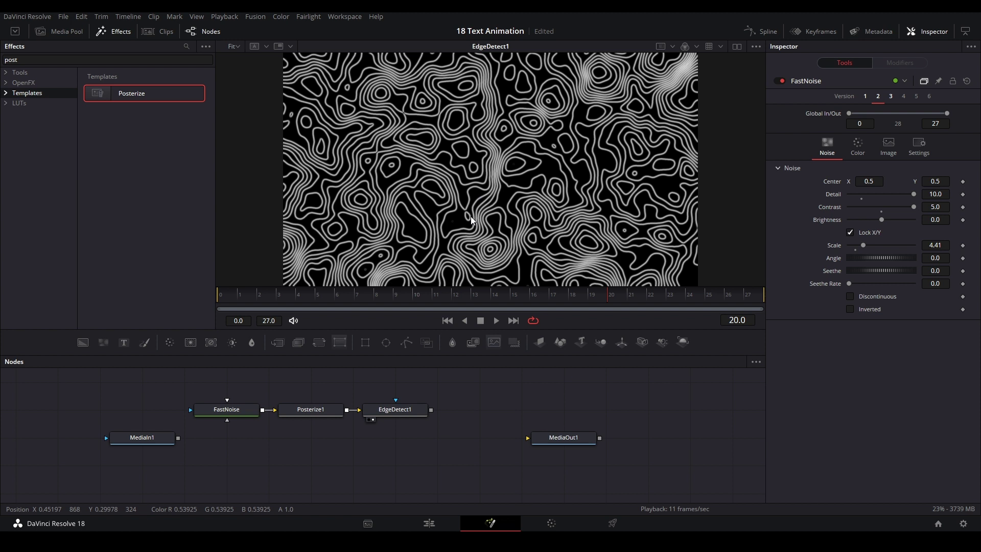
pyautogui.moveTo(397, 390); pyautogui.dragTo(438, 408)
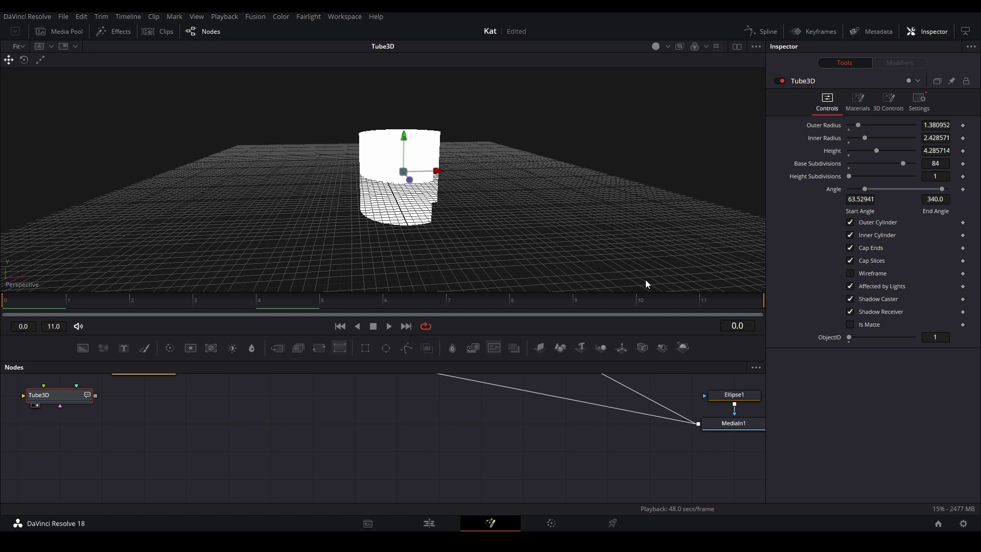
# Reshape the Tube3D ring by setting Outer Radius to 1.62, Height to about 1.05 and End Angle to 298
pyautogui.moveTo(575, 166); pyautogui.dragTo(896, 110)
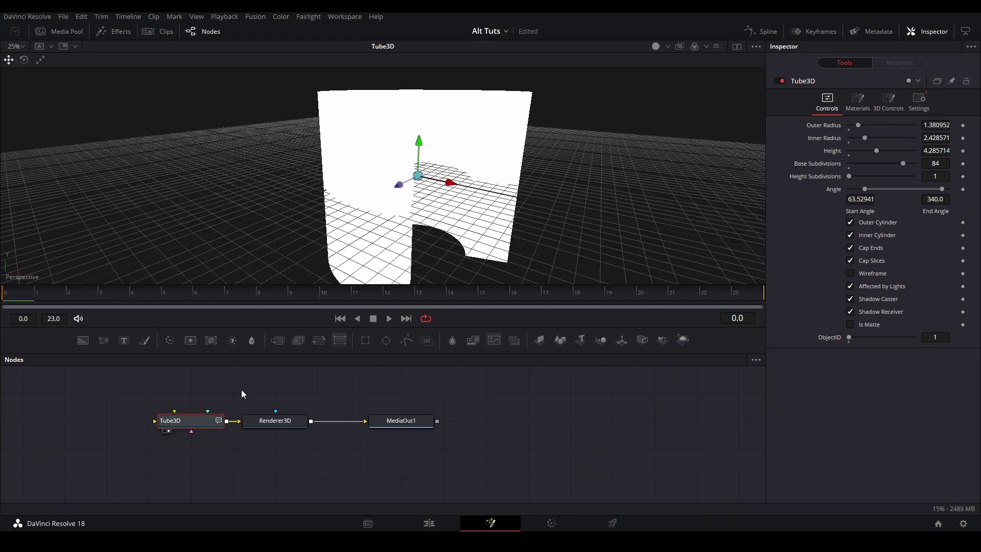
pyautogui.moveTo(535, 227); pyautogui.dragTo(474, 296)
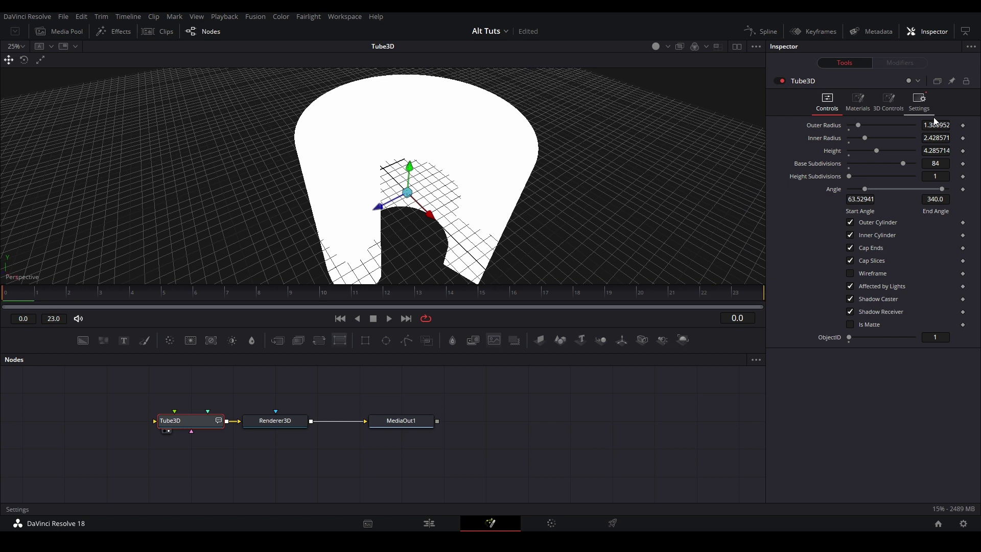
pyautogui.moveTo(935, 125)
pyautogui.mouseDown()
pyautogui.moveTo(865, 125)
pyautogui.moveTo(948, 125)
pyautogui.mouseUp()
pyautogui.moveTo(935, 150); pyautogui.dragTo(770, 150)
pyautogui.moveTo(666, 196); pyautogui.dragTo(547, 196)
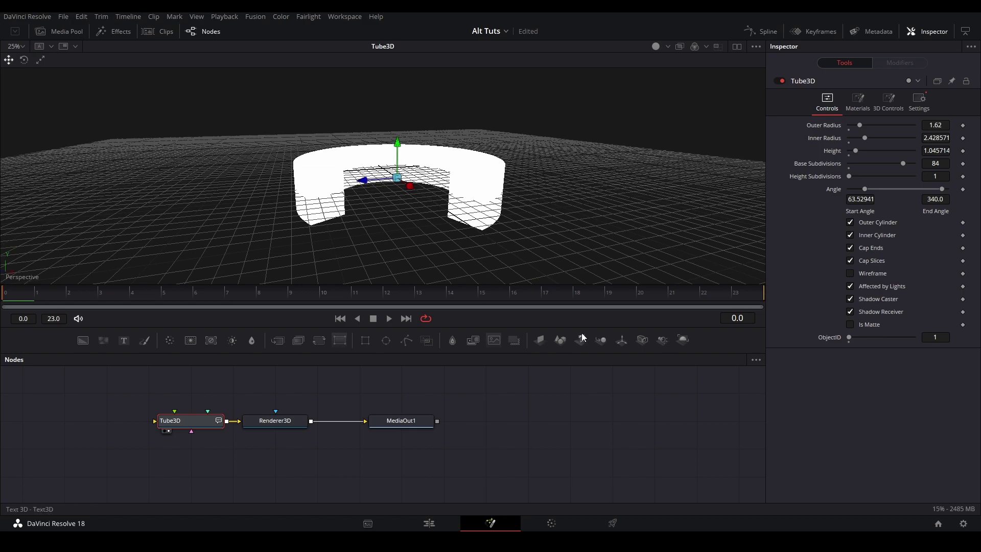
pyautogui.moveTo(602, 179); pyautogui.dragTo(664, 202)
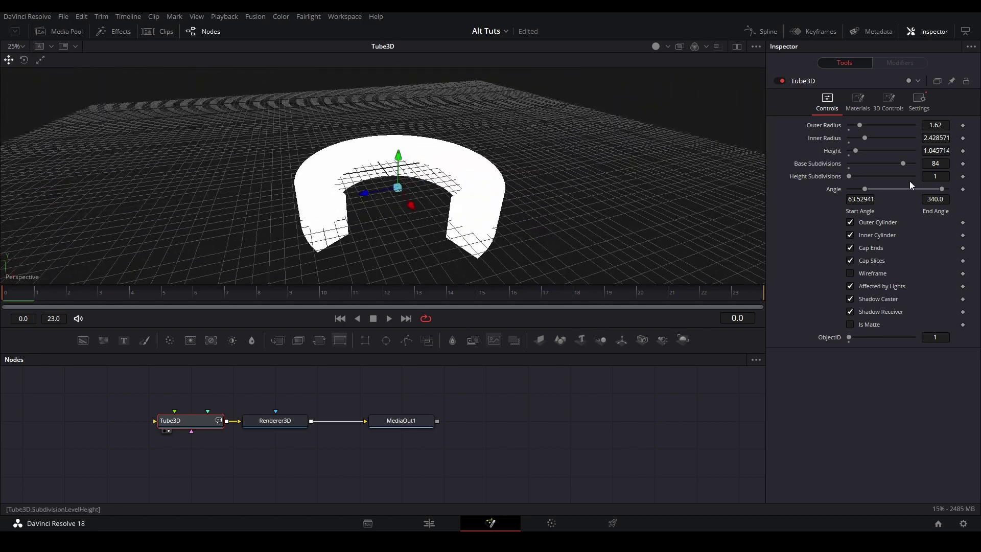
pyautogui.moveTo(941, 189); pyautogui.dragTo(933, 190)
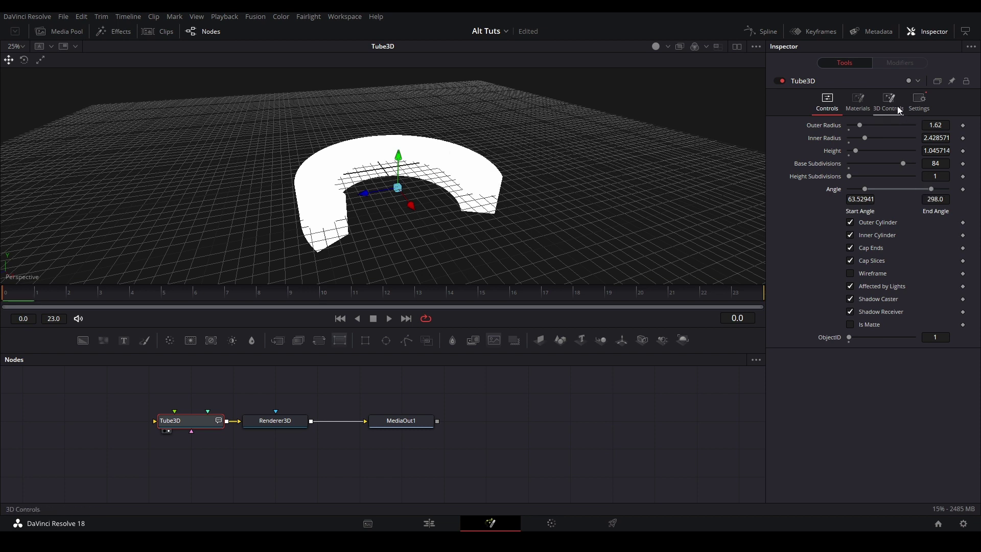
# Add a black Background node, connect it to Tube3D as the material of the cut end faces, and inspect the ring
pyautogui.click(44, 433)
pyautogui.moveTo(83, 340); pyautogui.dragTo(186, 418)
pyautogui.click(59, 422)
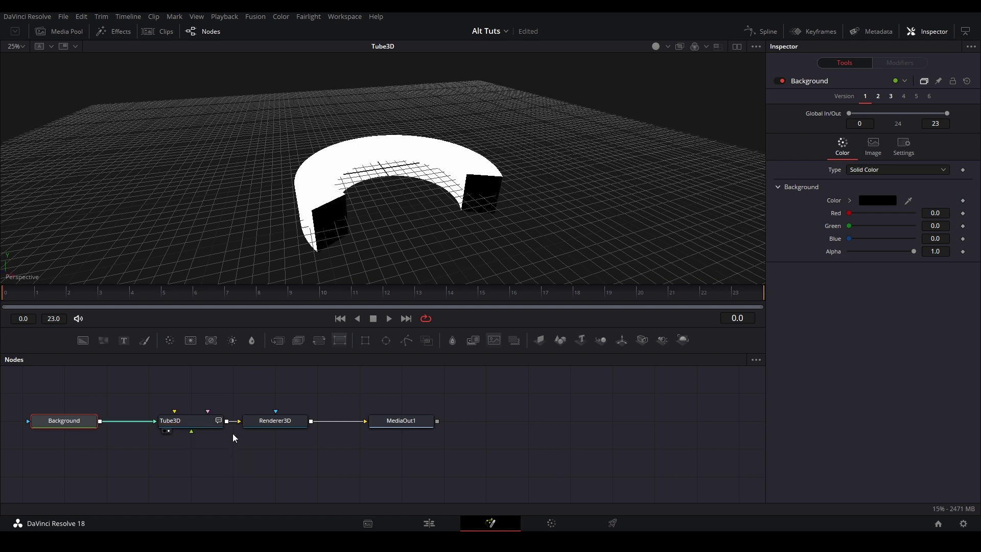
pyautogui.moveTo(363, 207); pyautogui.dragTo(366, 284)
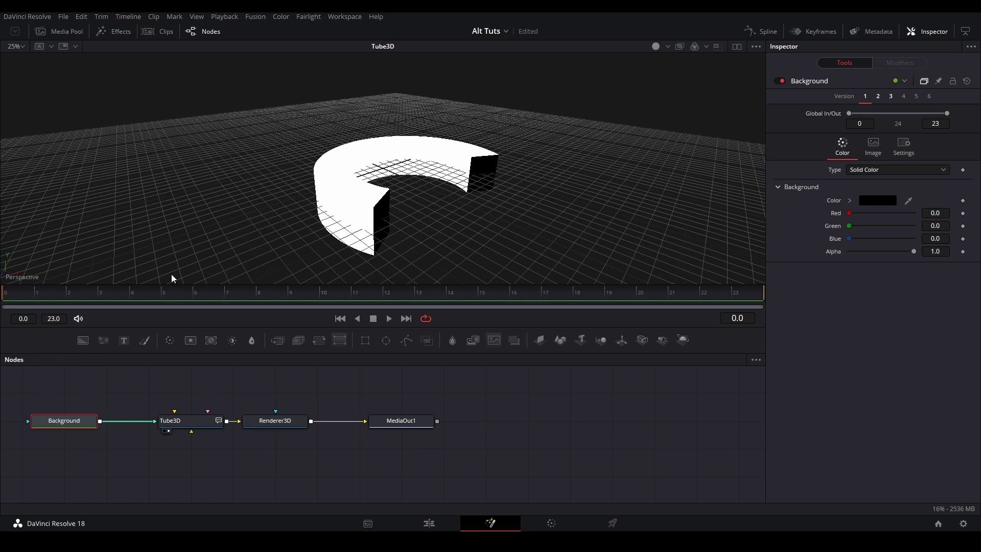
pyautogui.moveTo(449, 217); pyautogui.dragTo(481, 134)
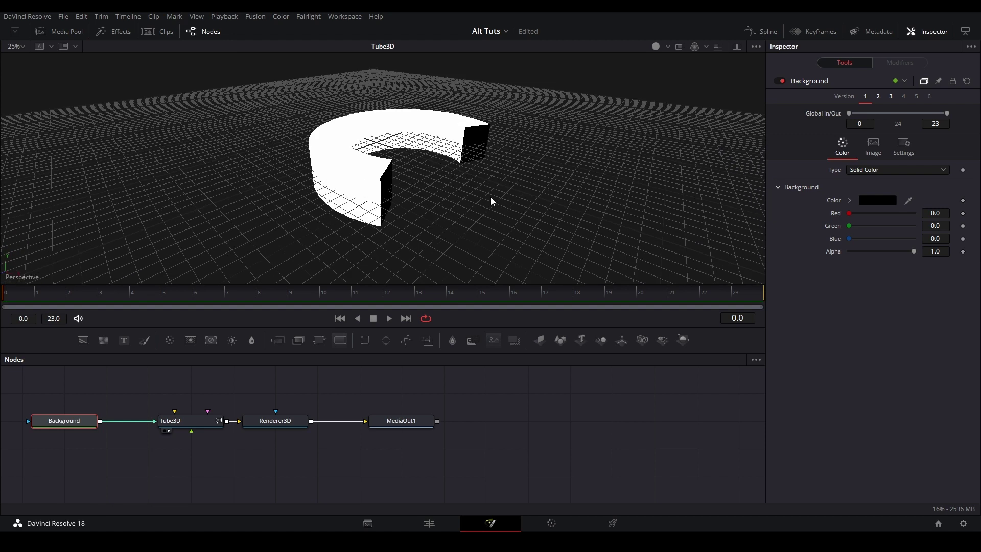